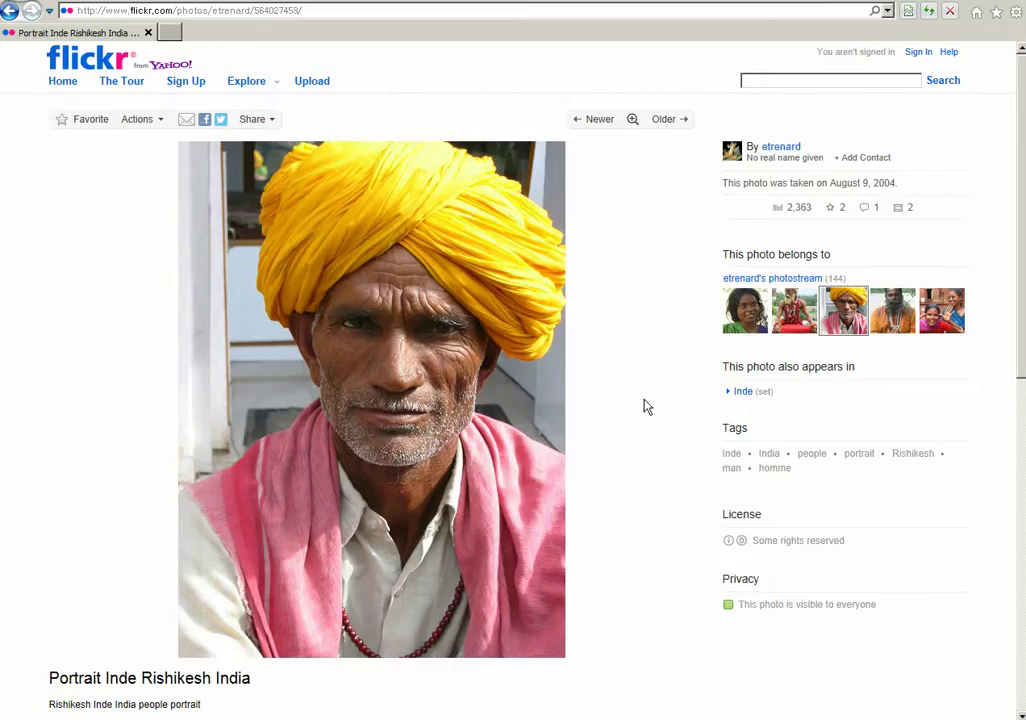
pyautogui.moveTo(801, 147); pyautogui.dragTo(778, 152)
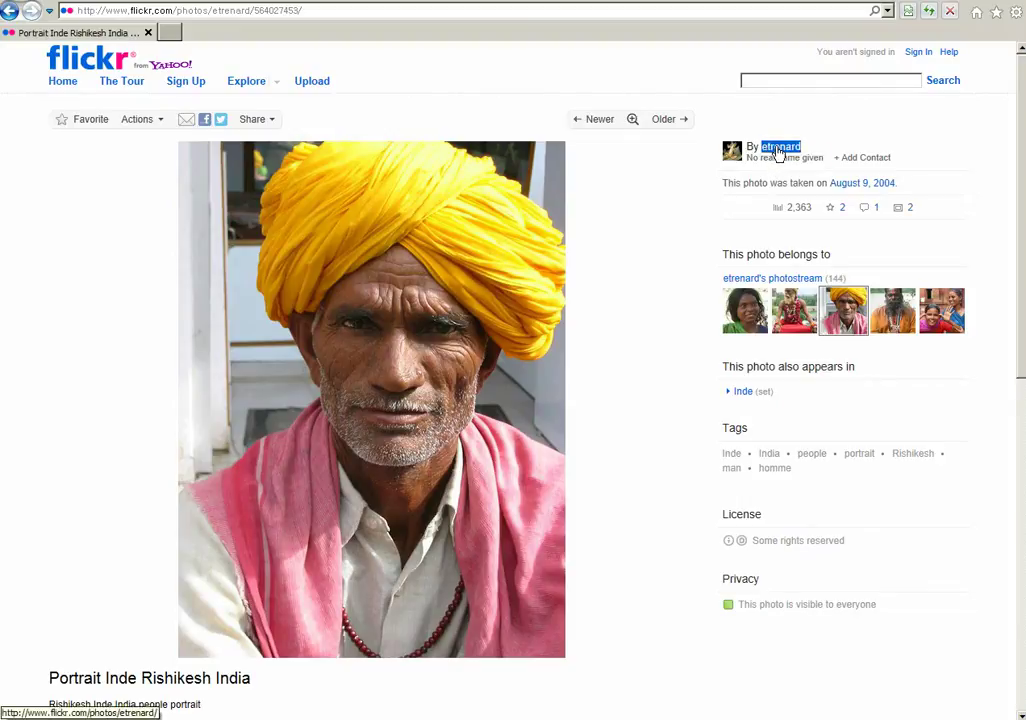
pyautogui.click(680, 300)
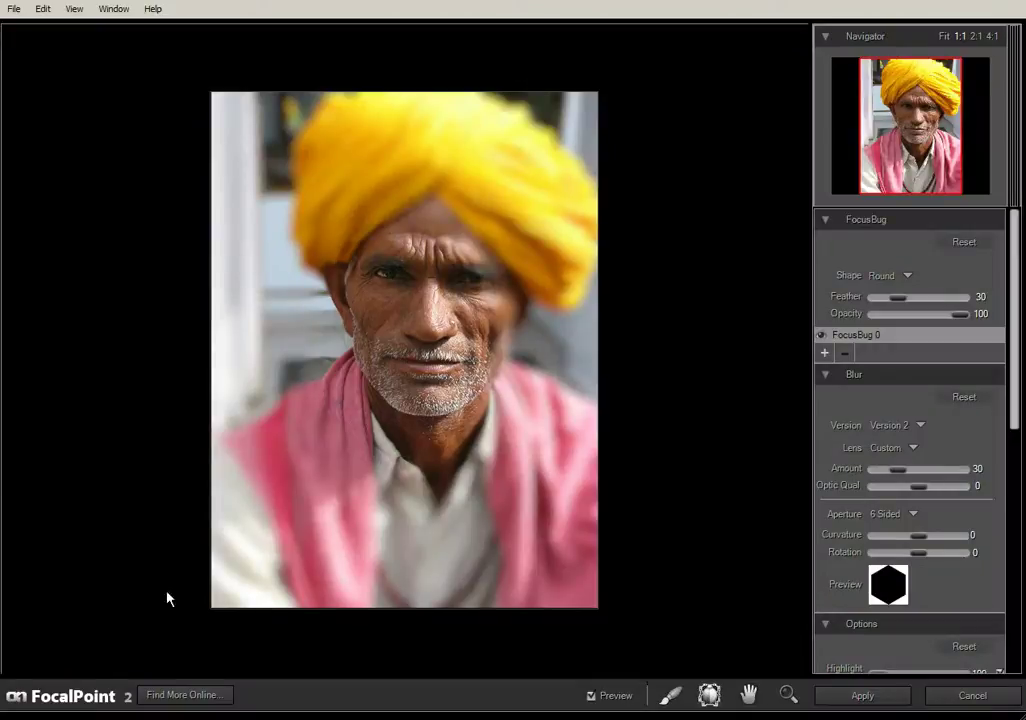
# Move the FocusBug up from the mouth to the bridge of the nose to centre the sharp area on the face.
pyautogui.moveTo(590, 130)
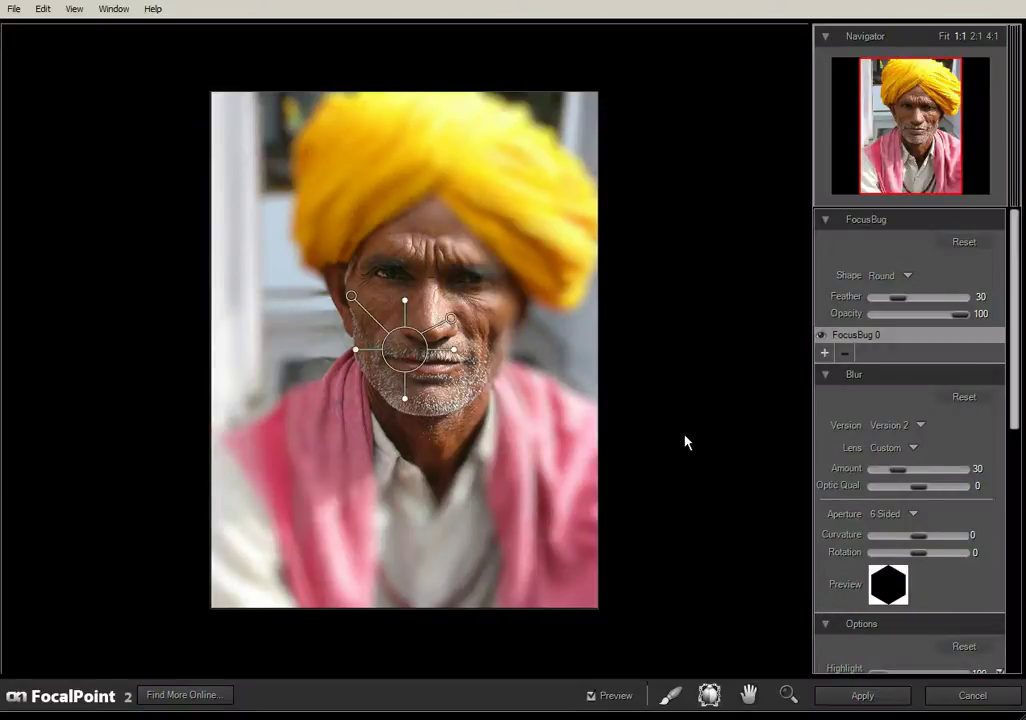
pyautogui.moveTo(401, 350); pyautogui.dragTo(426, 293)
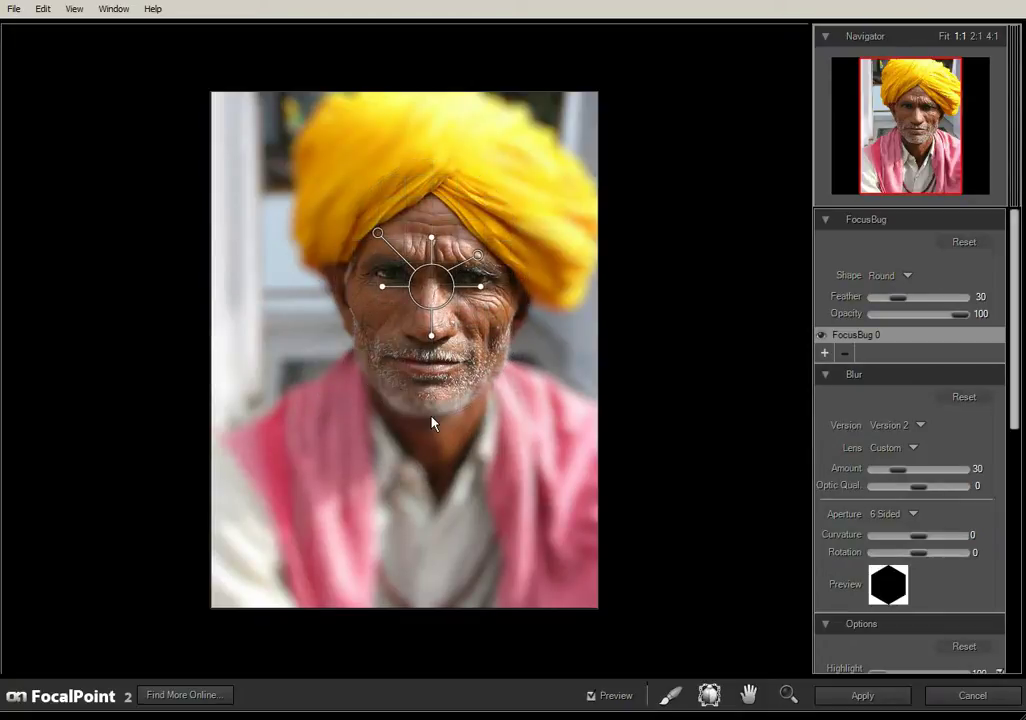
# Set up the FocusBrush with a brush size of 90 and a brush feather of 41.
pyautogui.moveTo(1018, 390); pyautogui.dragTo(1008, 596)
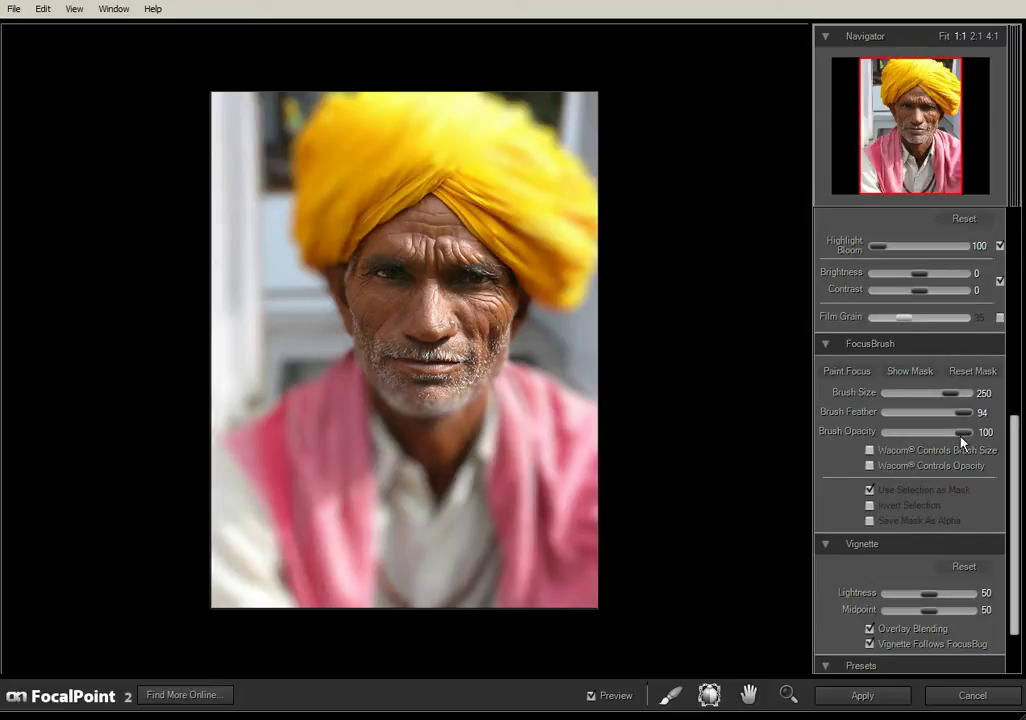
pyautogui.click(669, 697)
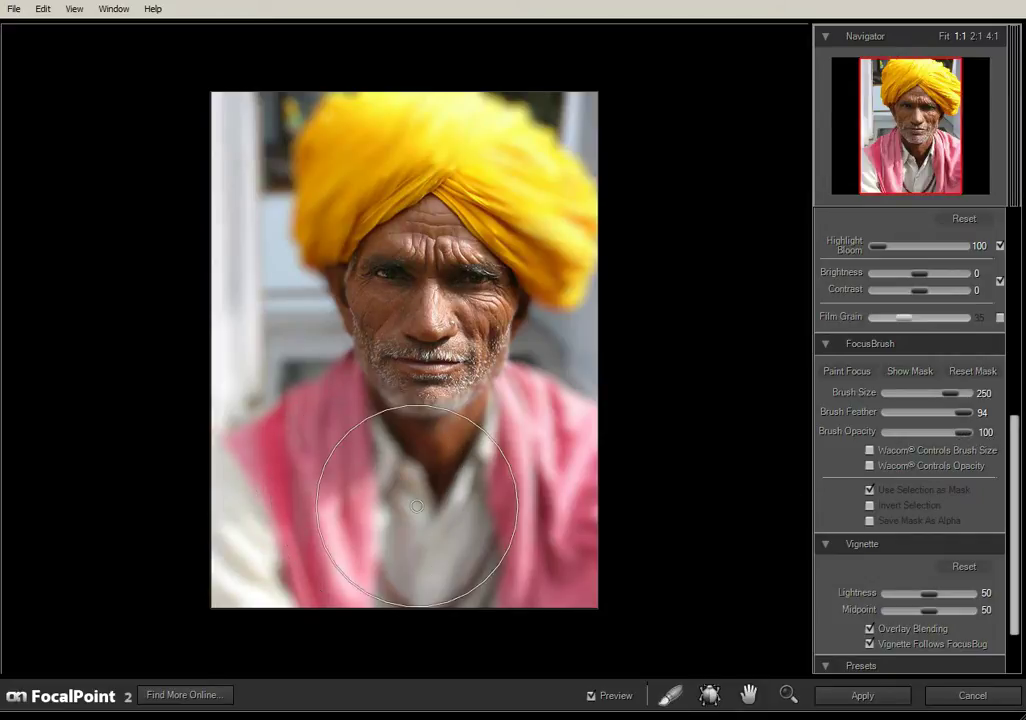
pyautogui.press('[')
pyautogui.press('[')
pyautogui.press('[')
pyautogui.press('[')
pyautogui.press('[')
pyautogui.press('[')
pyautogui.press('[')
pyautogui.press('[')
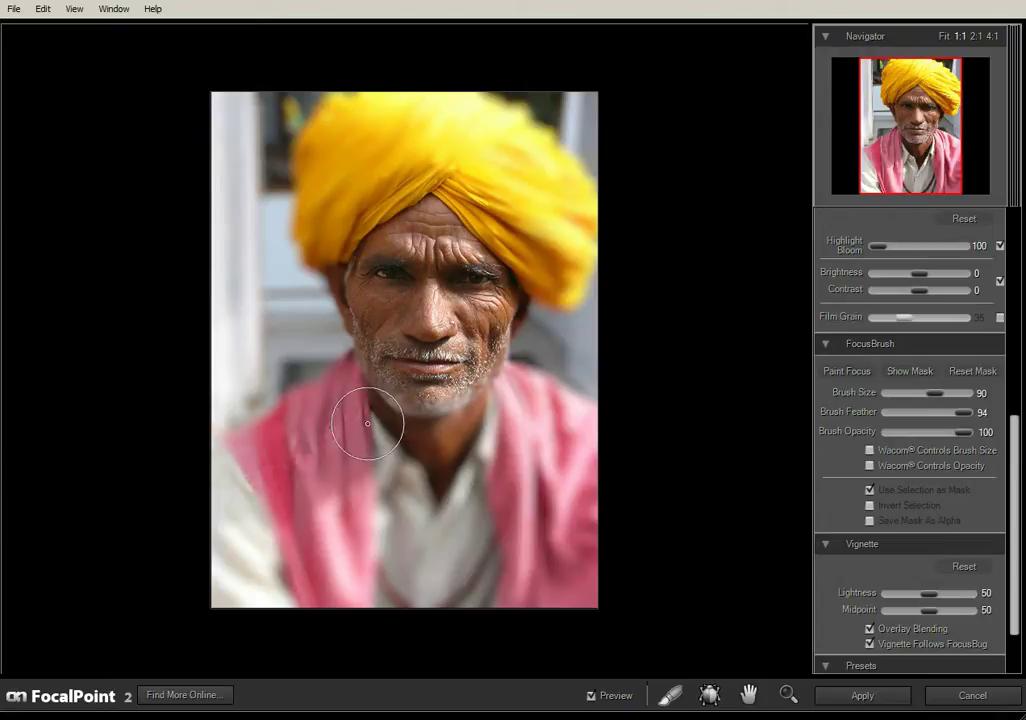
pyautogui.moveTo(961, 414)
pyautogui.mouseDown()
pyautogui.moveTo(957, 424)
pyautogui.moveTo(922, 427)
pyautogui.mouseUp()
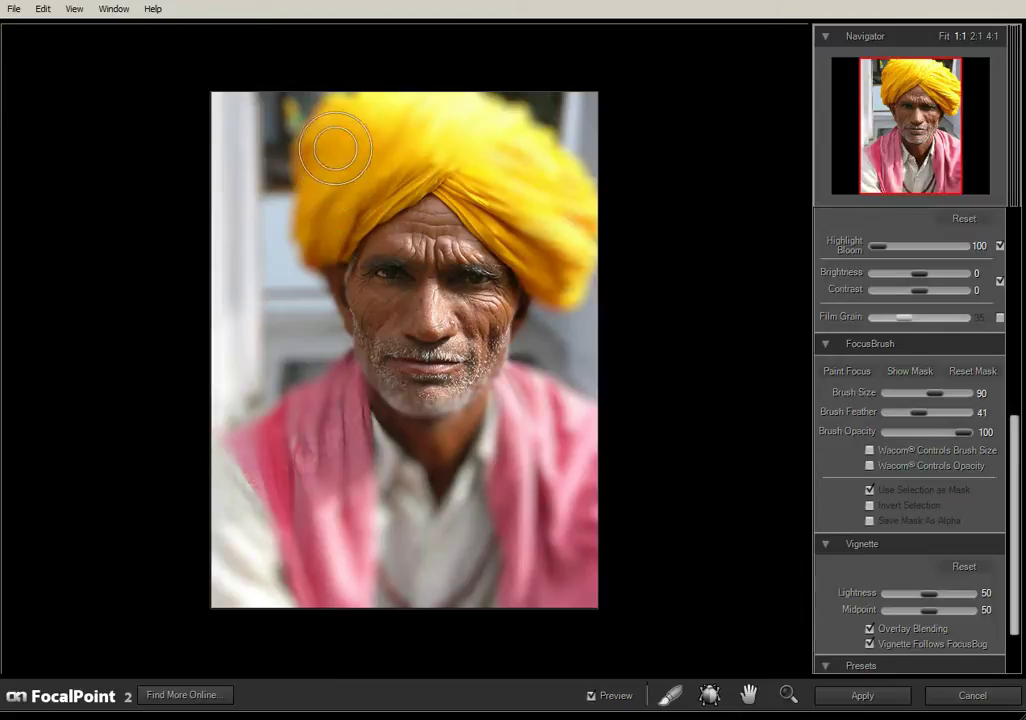
# Paint focus over the yellow turban, the pink scarf, the shirt and the necklace with the FocusBrush.
pyautogui.moveTo(456, 124)
pyautogui.mouseDown()
pyautogui.moveTo(528, 177)
pyautogui.moveTo(548, 257)
pyautogui.mouseUp()
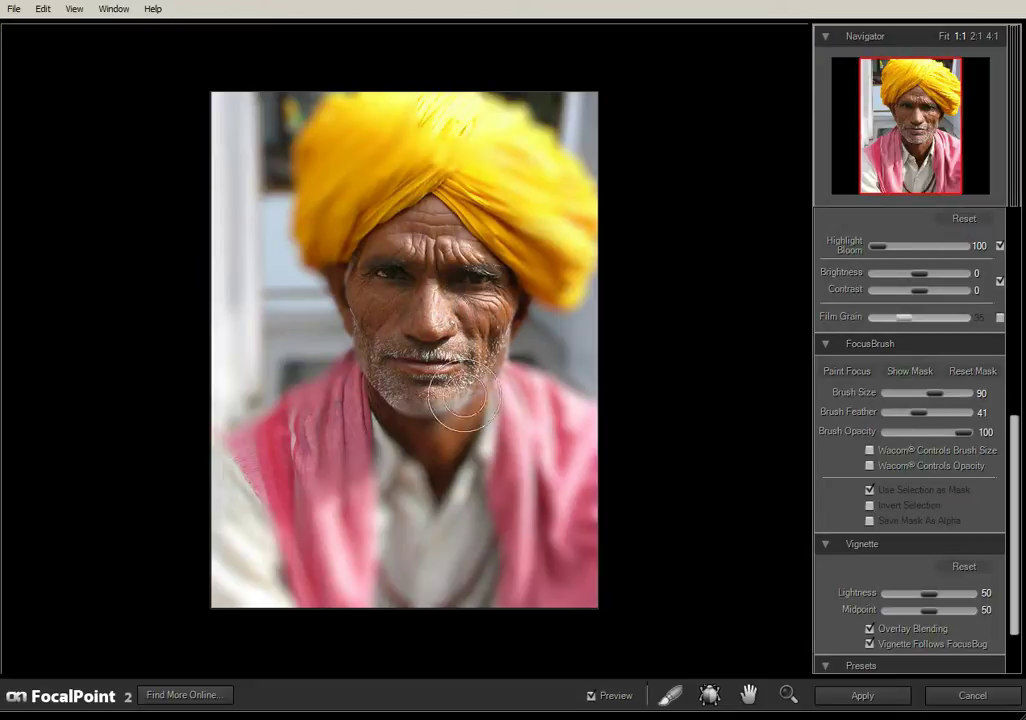
pyautogui.moveTo(561, 432); pyautogui.dragTo(632, 470)
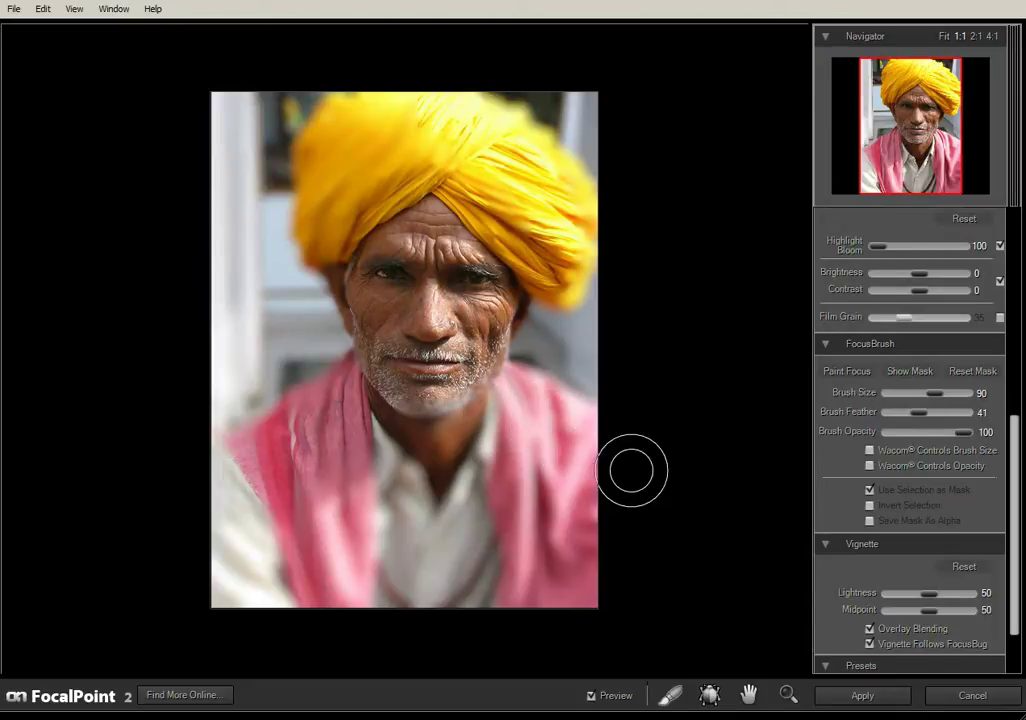
pyautogui.moveTo(490, 447)
pyautogui.mouseDown()
pyautogui.moveTo(450, 487)
pyautogui.moveTo(473, 472)
pyautogui.moveTo(345, 484)
pyautogui.moveTo(379, 435)
pyautogui.moveTo(305, 497)
pyautogui.moveTo(300, 535)
pyautogui.moveTo(219, 540)
pyautogui.moveTo(317, 548)
pyautogui.moveTo(375, 534)
pyautogui.moveTo(371, 518)
pyautogui.moveTo(398, 537)
pyautogui.moveTo(521, 563)
pyautogui.moveTo(526, 554)
pyautogui.moveTo(550, 594)
pyautogui.moveTo(603, 565)
pyautogui.moveTo(583, 587)
pyautogui.moveTo(516, 585)
pyautogui.moveTo(555, 591)
pyautogui.moveTo(573, 611)
pyautogui.moveTo(612, 531)
pyautogui.moveTo(584, 504)
pyautogui.moveTo(593, 587)
pyautogui.moveTo(562, 484)
pyautogui.moveTo(575, 426)
pyautogui.moveTo(486, 376)
pyautogui.moveTo(478, 343)
pyautogui.moveTo(496, 281)
pyautogui.moveTo(541, 257)
pyautogui.moveTo(559, 281)
pyautogui.moveTo(565, 237)
pyautogui.moveTo(582, 218)
pyautogui.moveTo(501, 123)
pyautogui.moveTo(355, 112)
pyautogui.moveTo(341, 125)
pyautogui.moveTo(328, 144)
pyautogui.moveTo(322, 230)
pyautogui.moveTo(361, 260)
pyautogui.moveTo(397, 376)
pyautogui.moveTo(206, 488)
pyautogui.moveTo(392, 425)
pyautogui.mouseUp()
pyautogui.moveTo(440, 160); pyautogui.dragTo(414, 197)
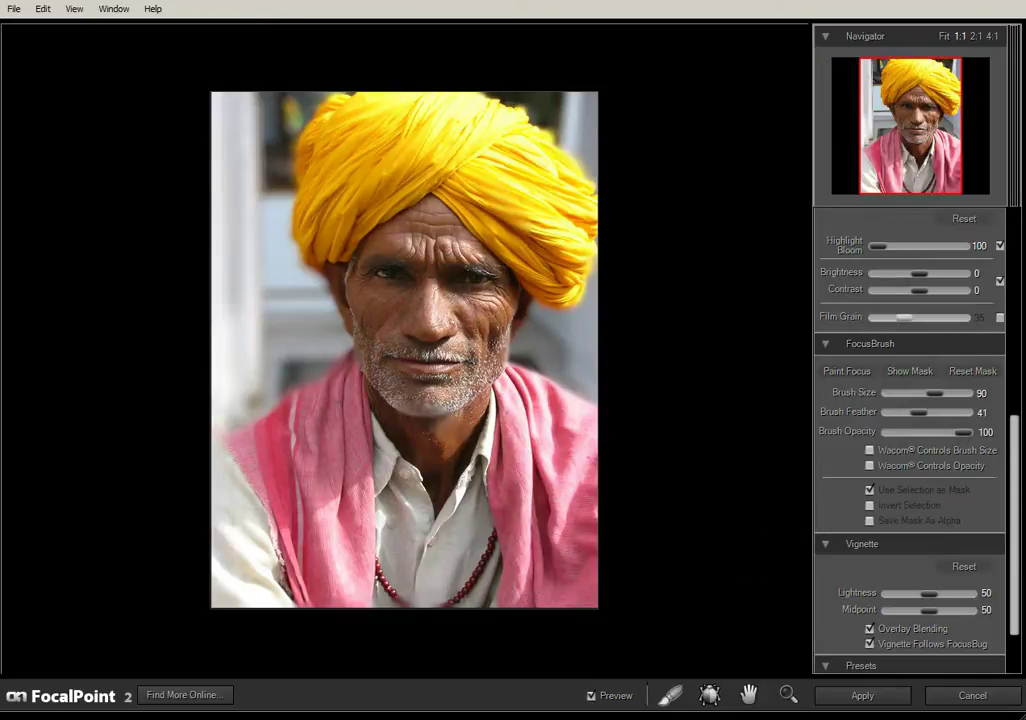
# Add a second FocusBug and move it up onto the turban above the forehead.
pyautogui.click(709, 697)
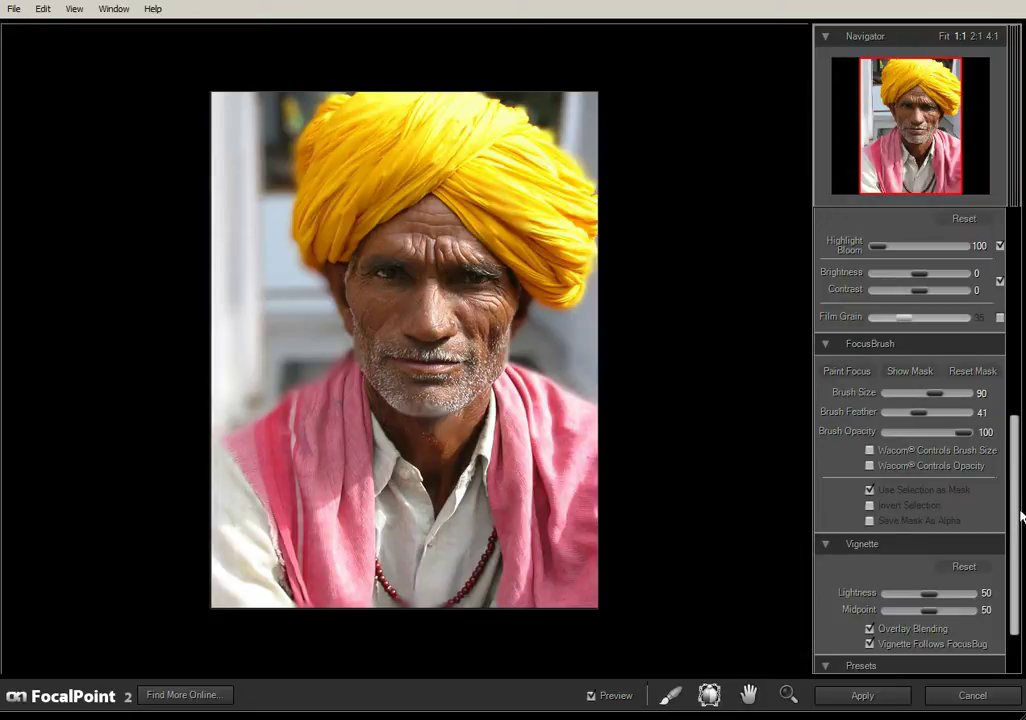
pyautogui.moveTo(1016, 520); pyautogui.dragTo(1016, 314)
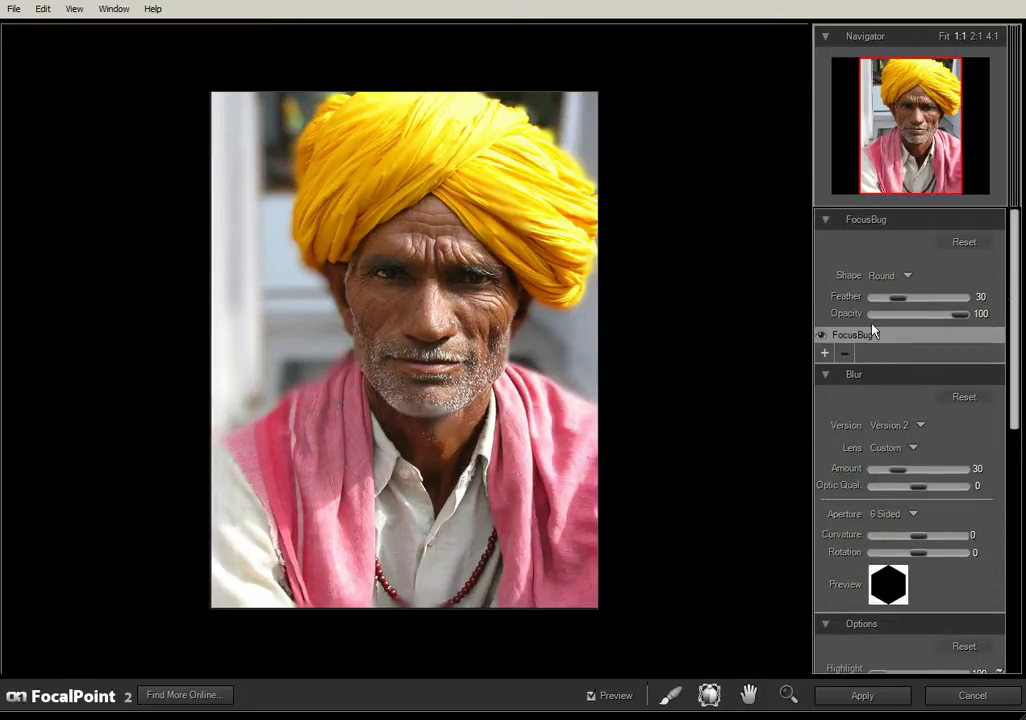
pyautogui.click(825, 353)
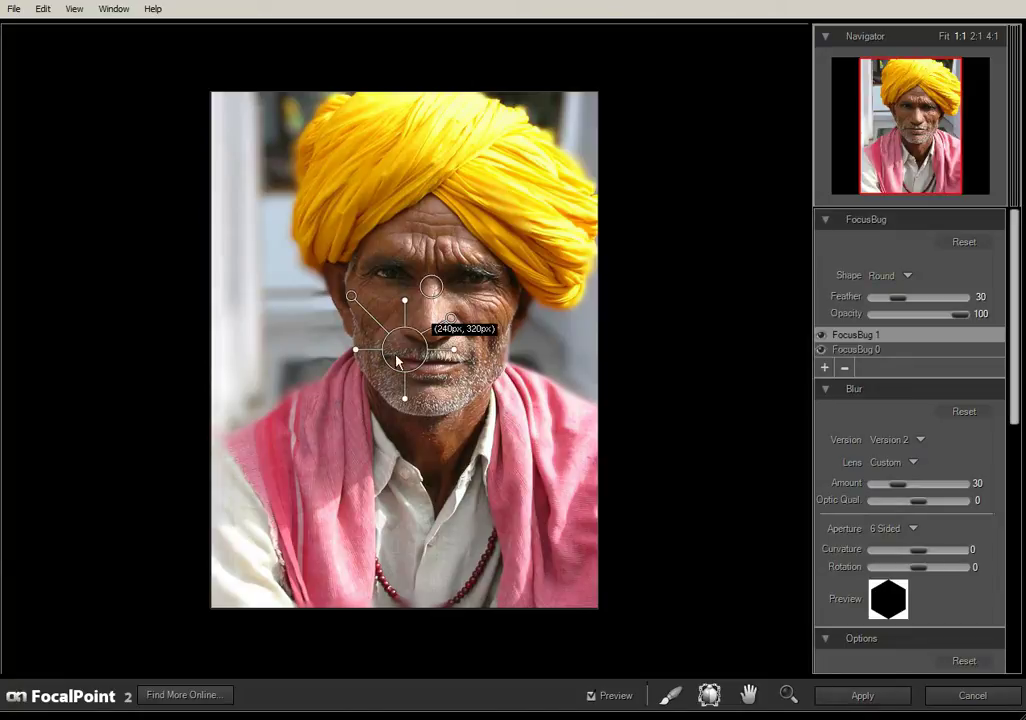
pyautogui.moveTo(404, 362); pyautogui.dragTo(392, 207)
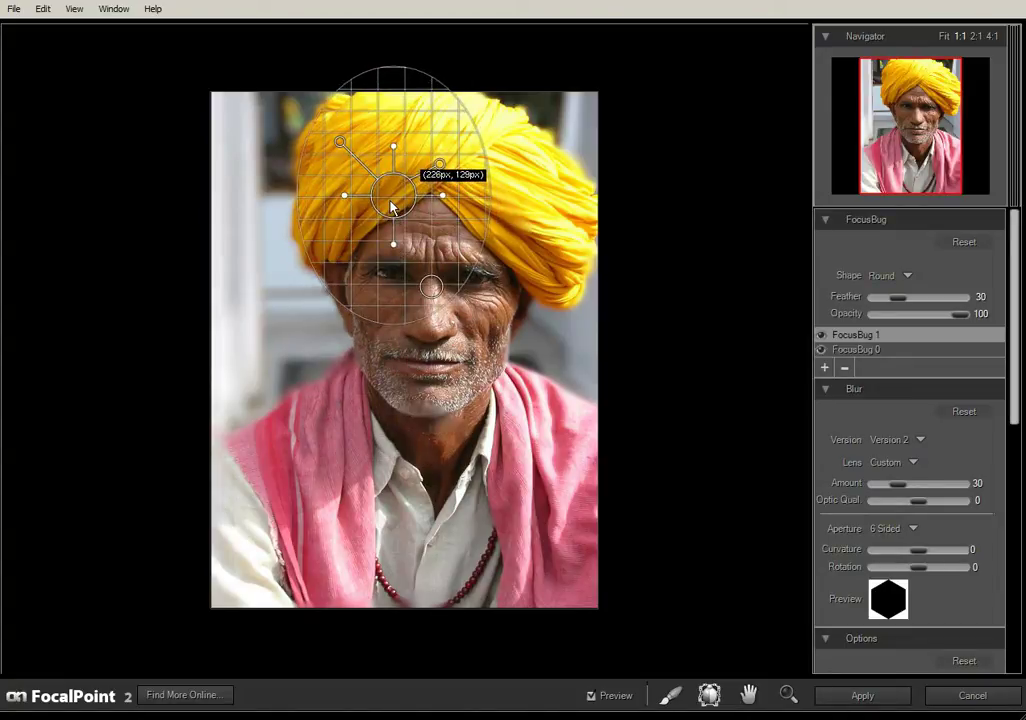
pyautogui.moveTo(392, 207); pyautogui.dragTo(392, 206)
# Rotate the second FocusBug to follow the turban, recentre it above the forehead, and set its feather to 24 and blur amount to 26.
pyautogui.moveTo(440, 162); pyautogui.dragTo(517, 216)
pyautogui.moveTo(462, 196); pyautogui.dragTo(453, 216)
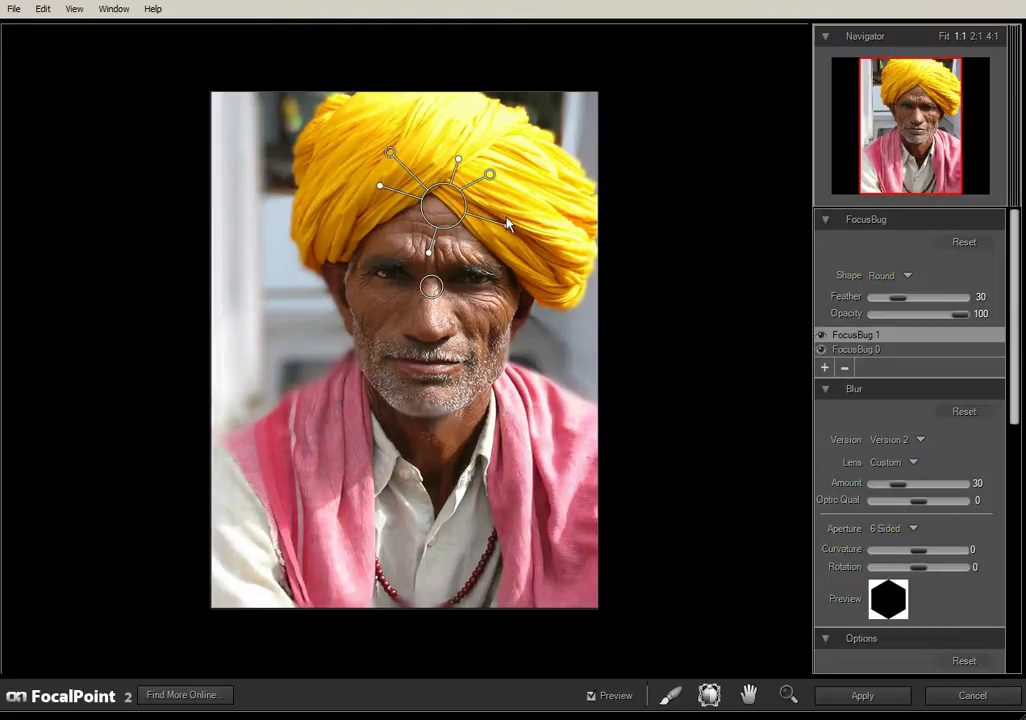
pyautogui.moveTo(494, 180); pyautogui.dragTo(494, 193)
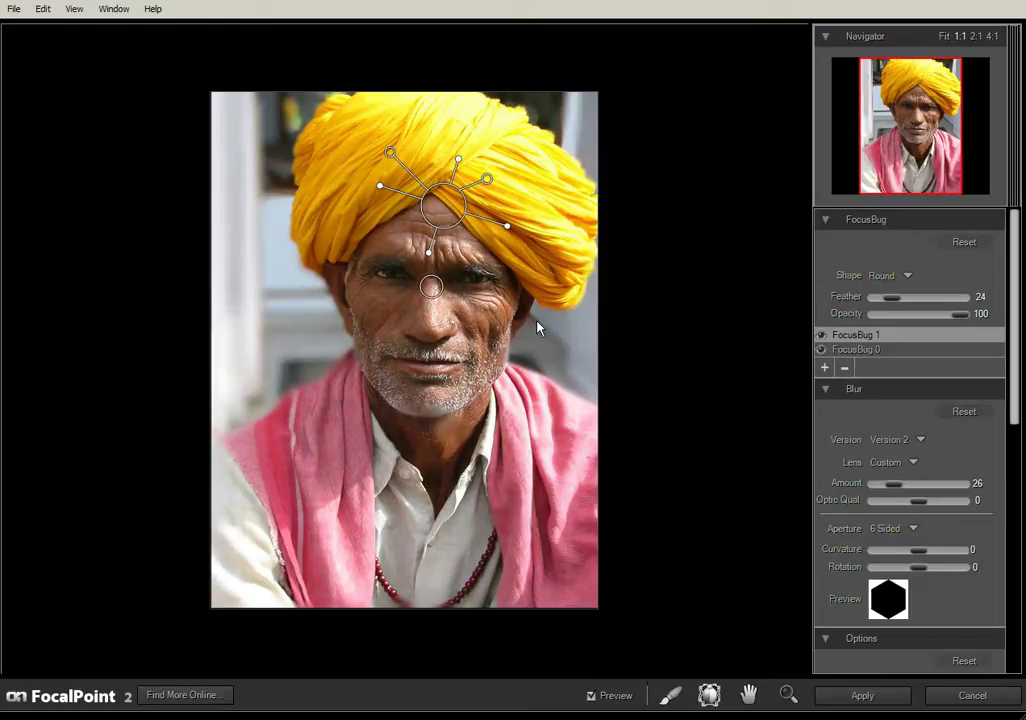
# Paint blur onto the background beside the ear with the FocusBrush and reduce the brush size to 40.
pyautogui.moveTo(1021, 367); pyautogui.dragTo(1022, 620)
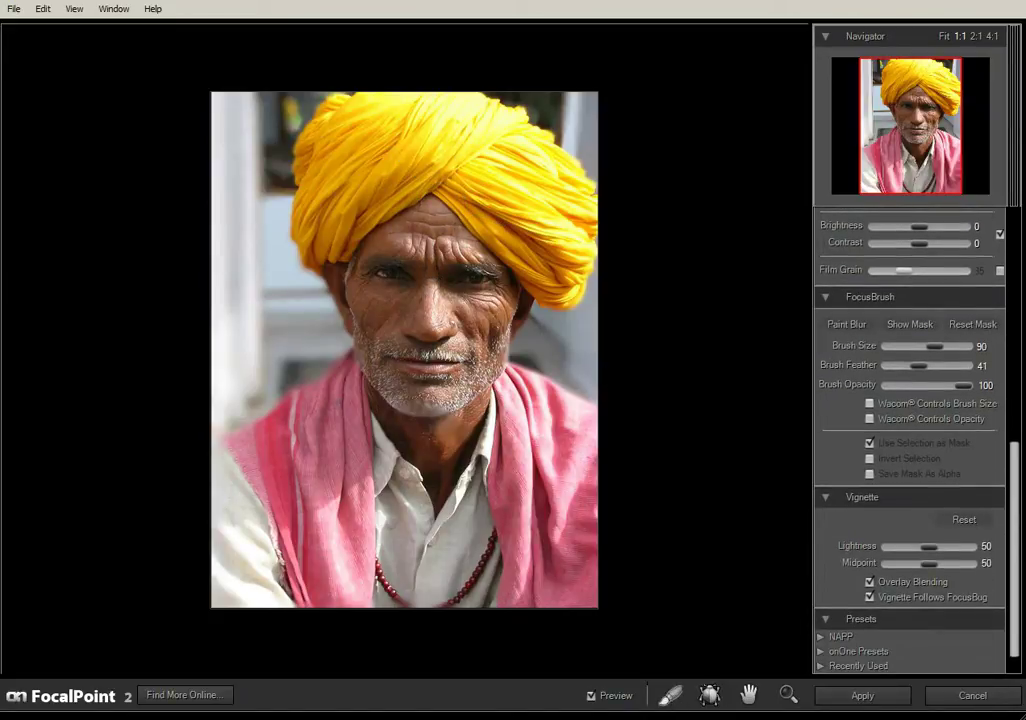
pyautogui.click(540, 342)
pyautogui.press('[')
pyautogui.press('[')
pyautogui.press('[')
pyautogui.press('[')
pyautogui.press('[')
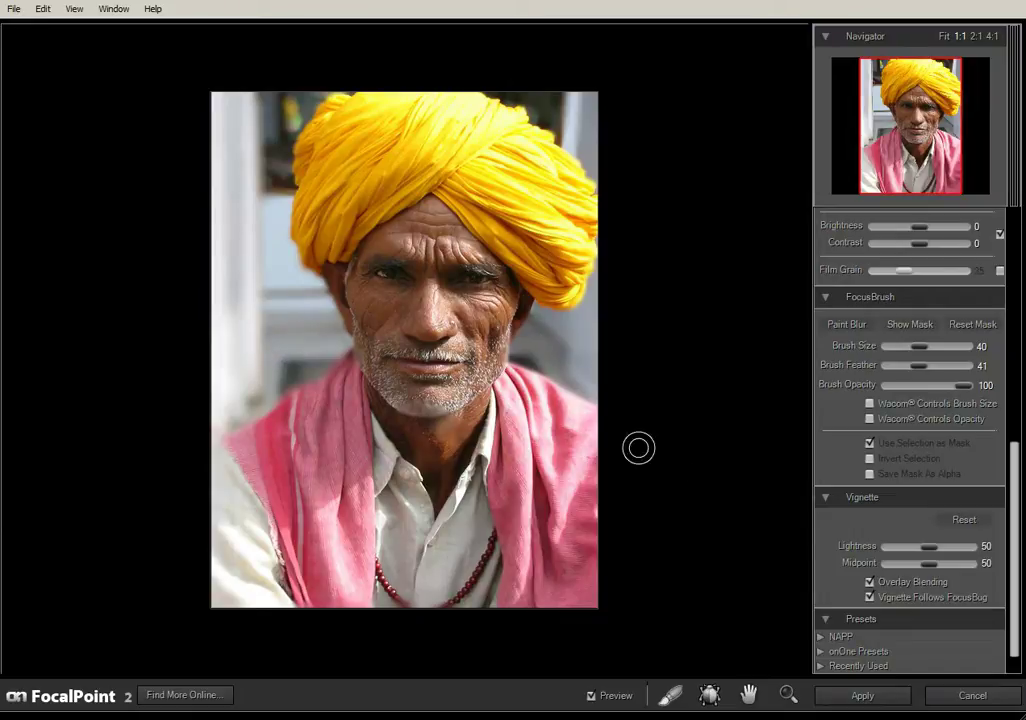
# Add a third FocusBug and position and rotate it over the pink scarf on the left side of the photo.
pyautogui.moveTo(1014, 551); pyautogui.dragTo(1014, 318)
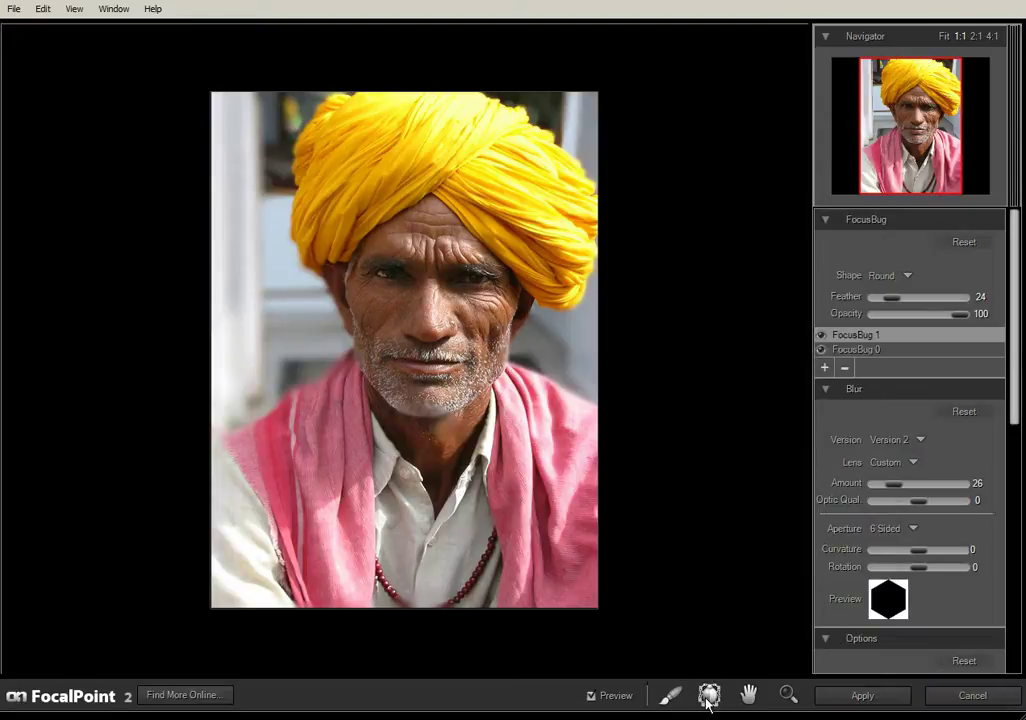
pyautogui.click(825, 367)
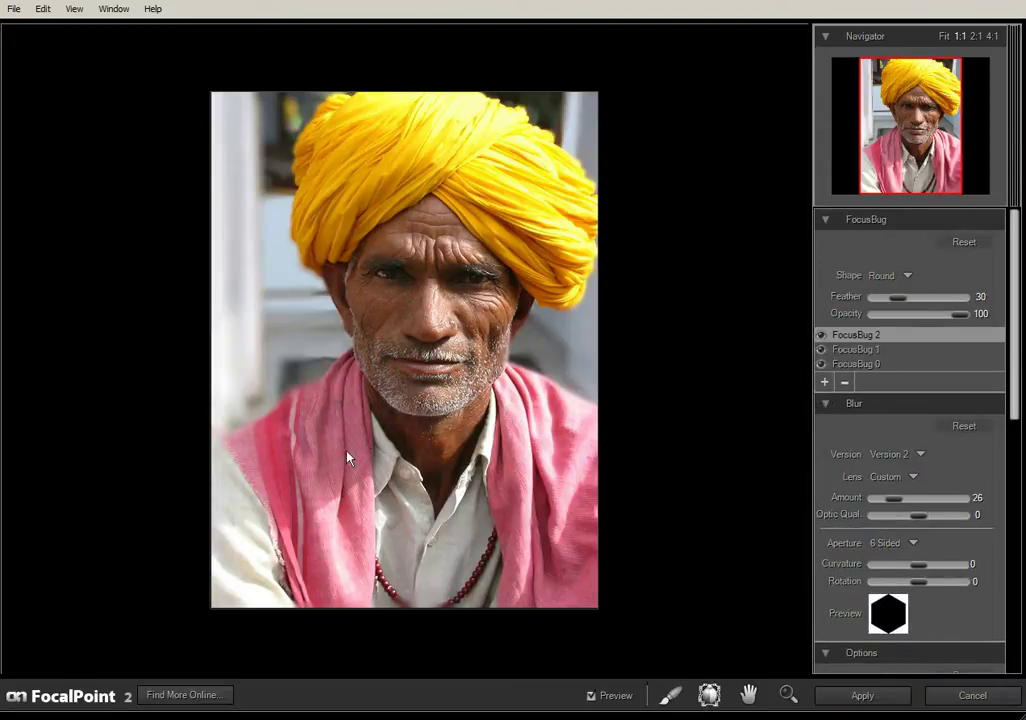
pyautogui.moveTo(395, 340); pyautogui.dragTo(316, 468)
pyautogui.moveTo(377, 458); pyautogui.dragTo(324, 463)
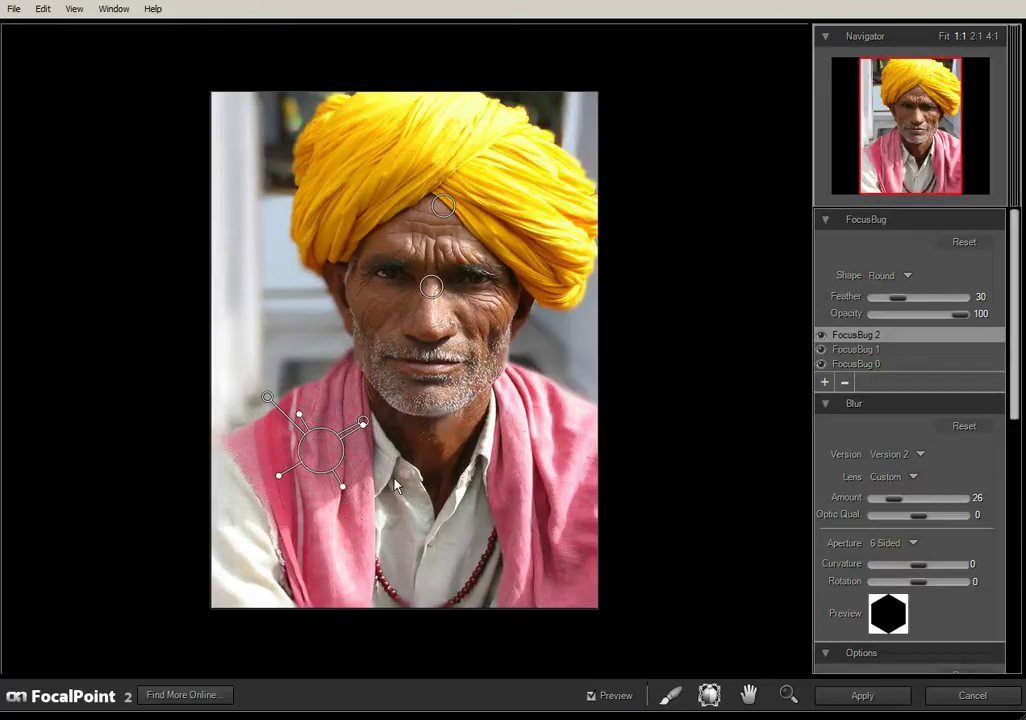
# Add a fourth FocusBug and position and rotate it over the pink scarf on the right side of the photo.
pyautogui.click(826, 384)
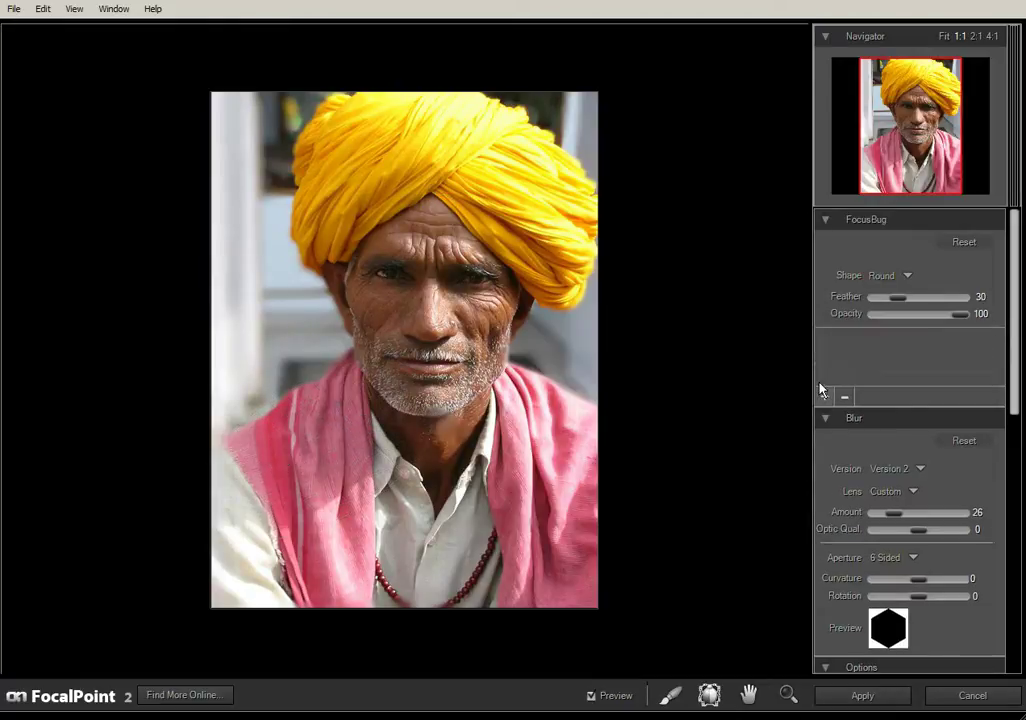
pyautogui.moveTo(485, 446); pyautogui.dragTo(552, 474)
pyautogui.moveTo(516, 464); pyautogui.dragTo(530, 482)
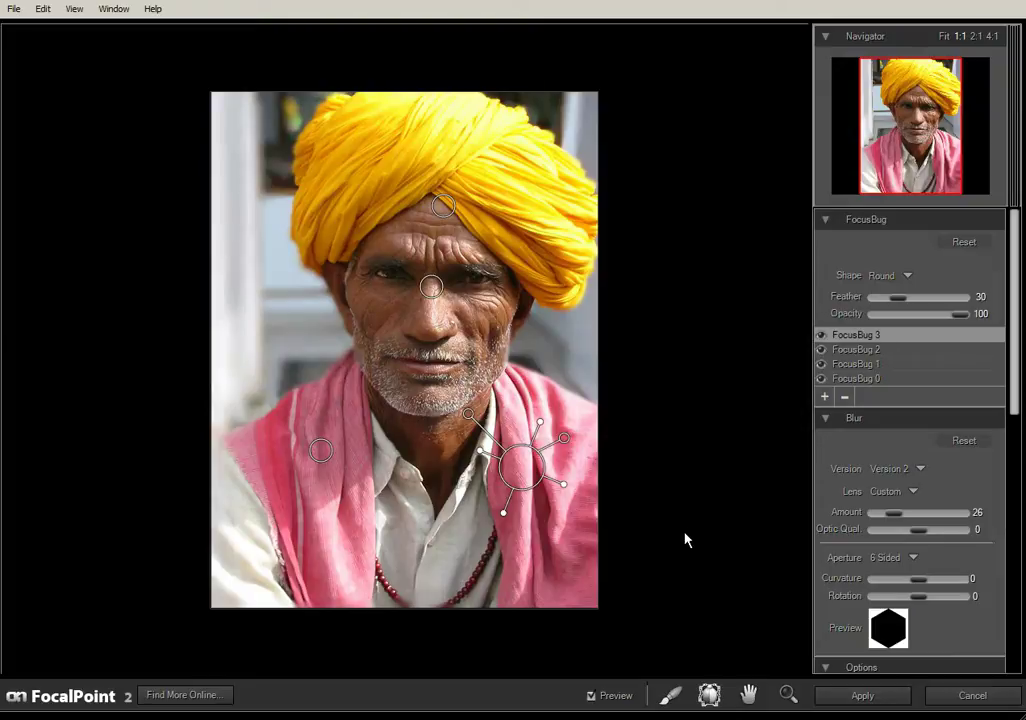